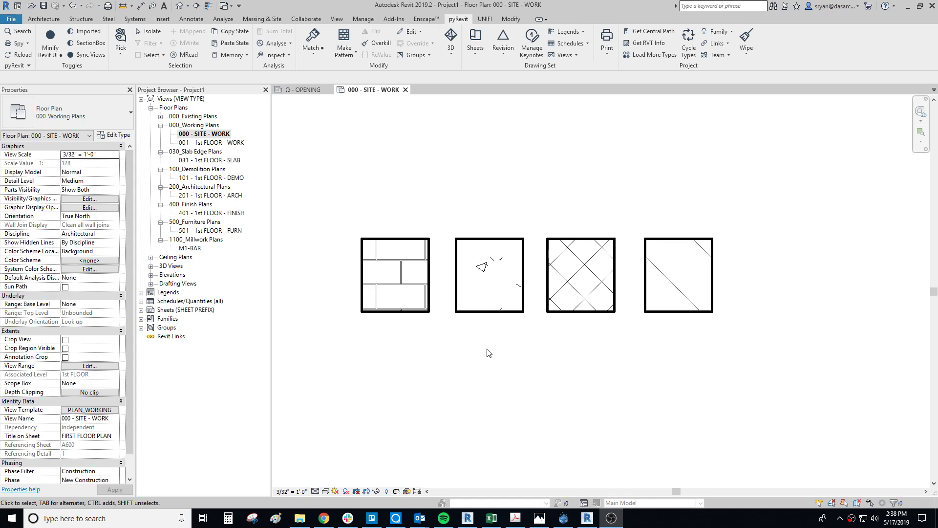
Check the type of the first small filled region in the row of four squares.
{"action": "left_click", "coordinate": [494, 363]}
{"action": "middle_click_drag", "start_coordinate": [473, 344], "coordinate": [477, 355]}
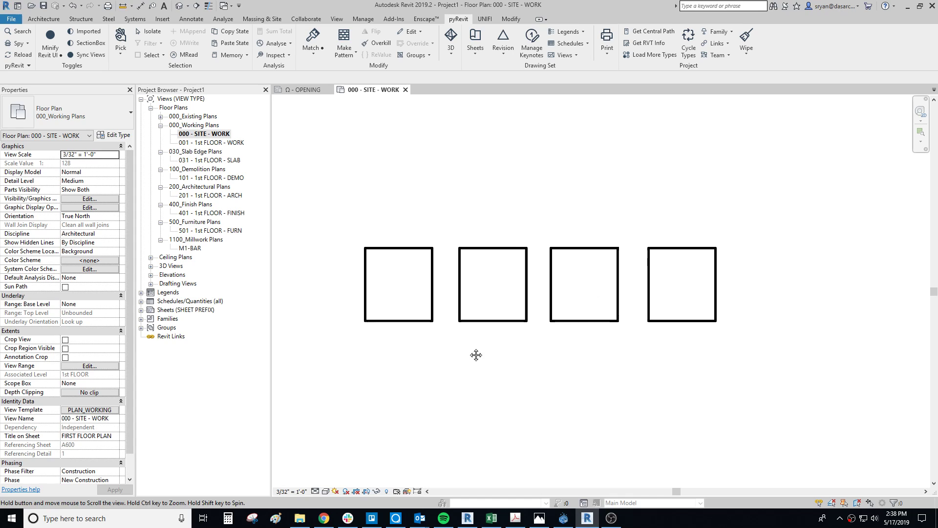
{"action": "left_click", "coordinate": [406, 325]}
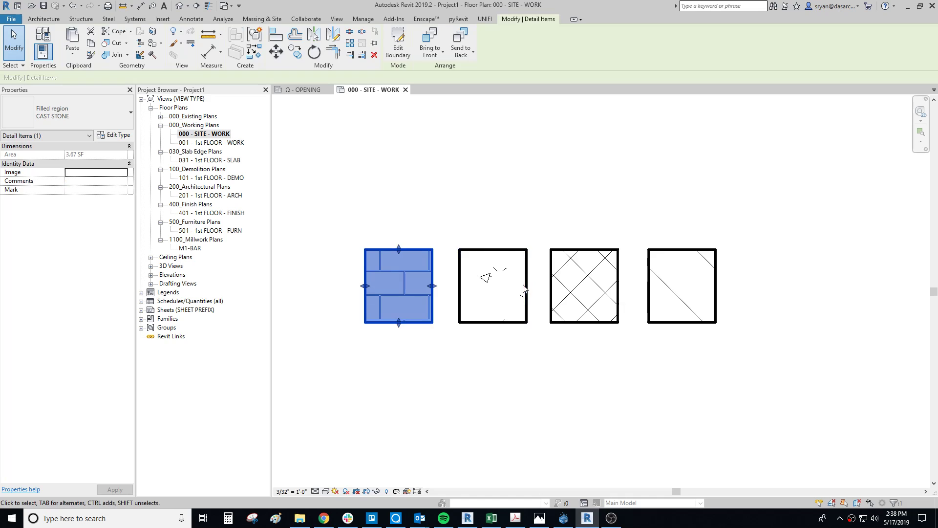
{"action": "left_click", "coordinate": [393, 216]}
Start a filled region and sketch a rectangular boundary about 9'-0" by 3'-8" above the four small squares.
{"action": "left_click", "coordinate": [47, 19]}
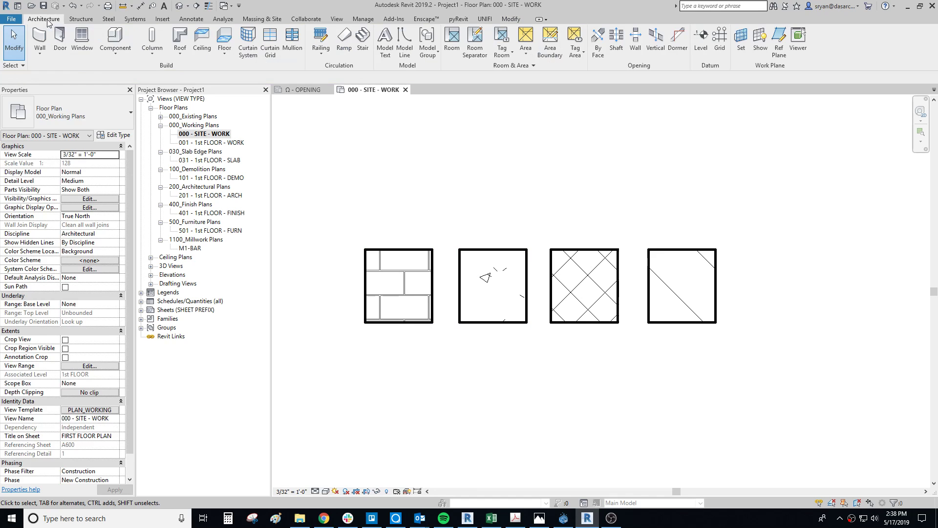
{"action": "left_click", "coordinate": [194, 20]}
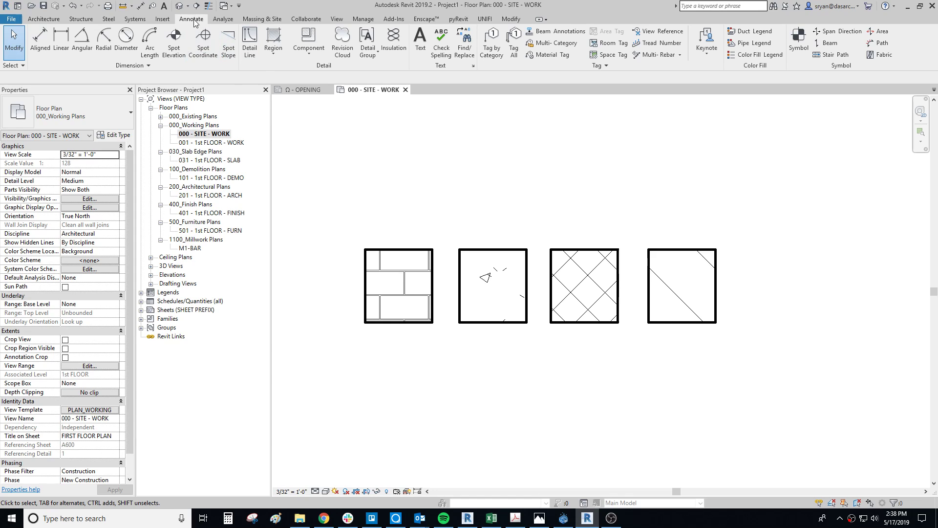
{"action": "left_click", "coordinate": [275, 57]}
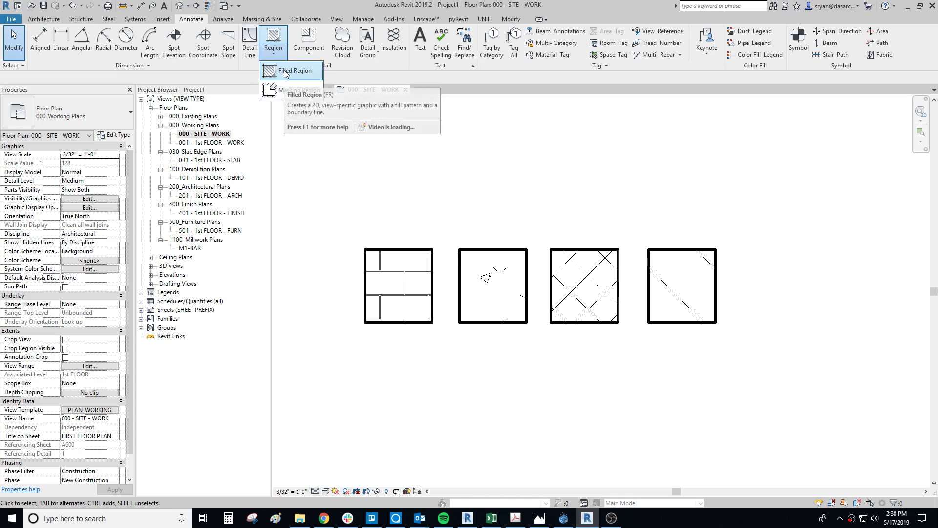
{"action": "left_click", "coordinate": [285, 72]}
{"action": "left_click", "coordinate": [423, 32]}
{"action": "left_click", "coordinate": [387, 251]}
{"action": "left_click", "coordinate": [715, 116]}
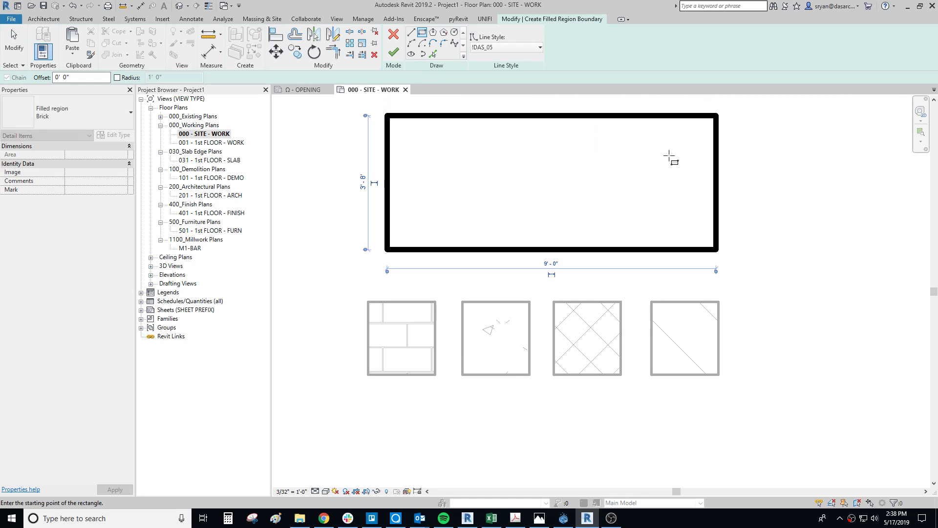
{"action": "middle_click_drag", "start_coordinate": [674, 153], "coordinate": [672, 213]}
{"action": "key", "text": "Escape"}
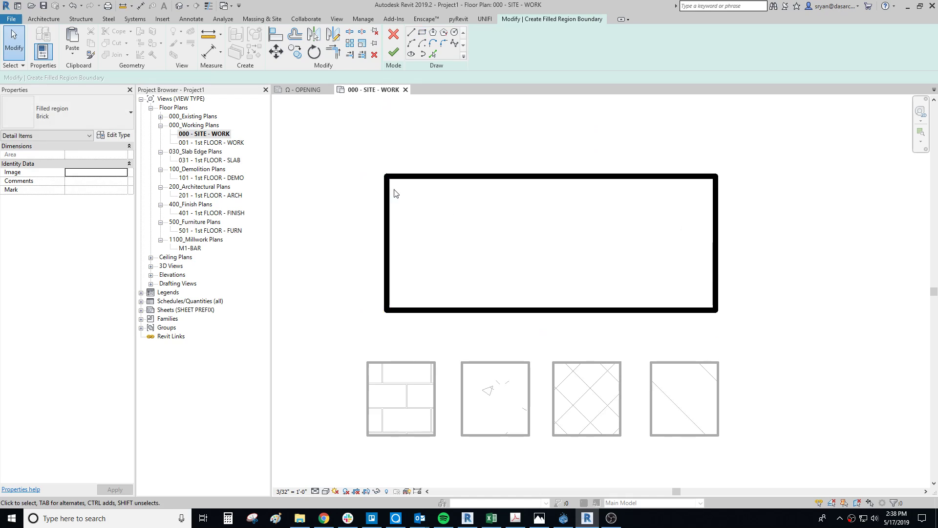
Assign the DIAGONAL DOWN 01 type to the sketched filled region and finish its boundary.
{"action": "left_click", "coordinate": [76, 120]}
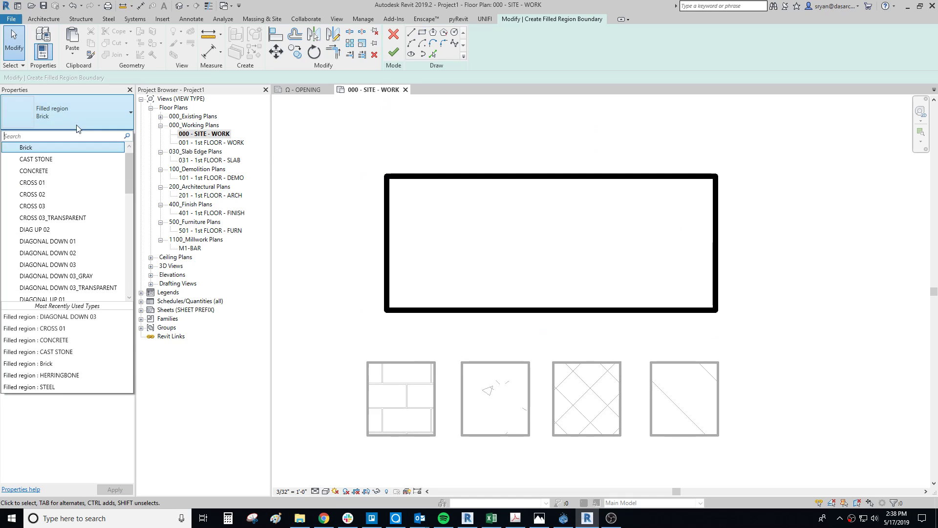
{"action": "left_click", "coordinate": [53, 241]}
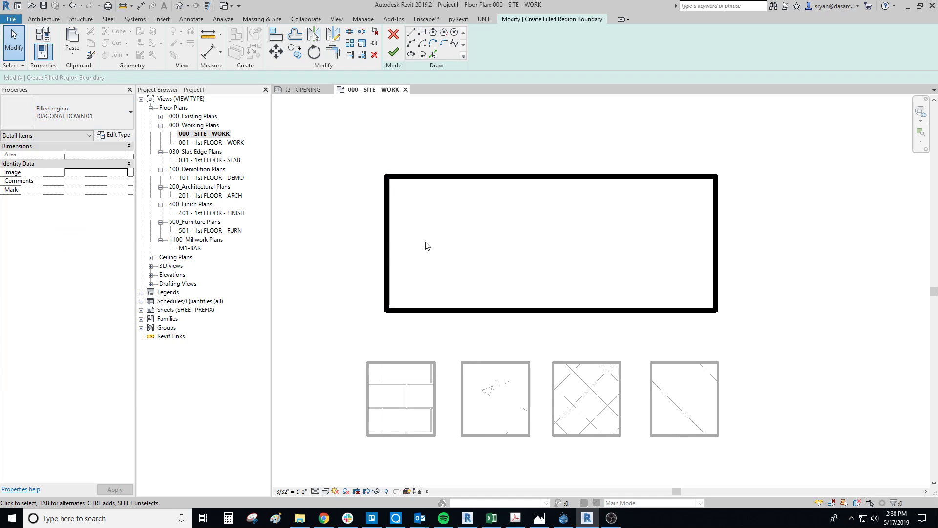
{"action": "left_click", "coordinate": [393, 51]}
{"action": "left_click", "coordinate": [541, 191]}
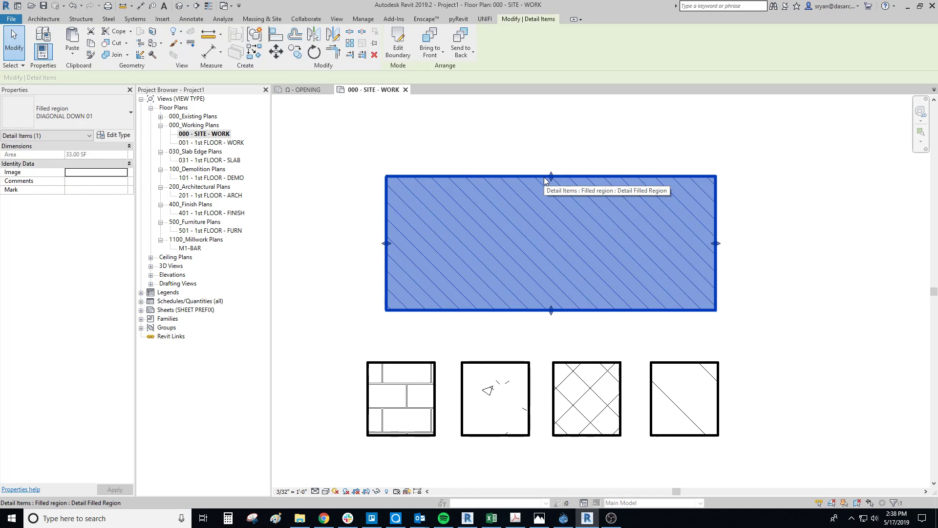
Try the DIAGONAL UP 02 and GRAVEL 01 types on the large filled region.
{"action": "left_click", "coordinate": [100, 104]}
{"action": "left_click", "coordinate": [43, 225]}
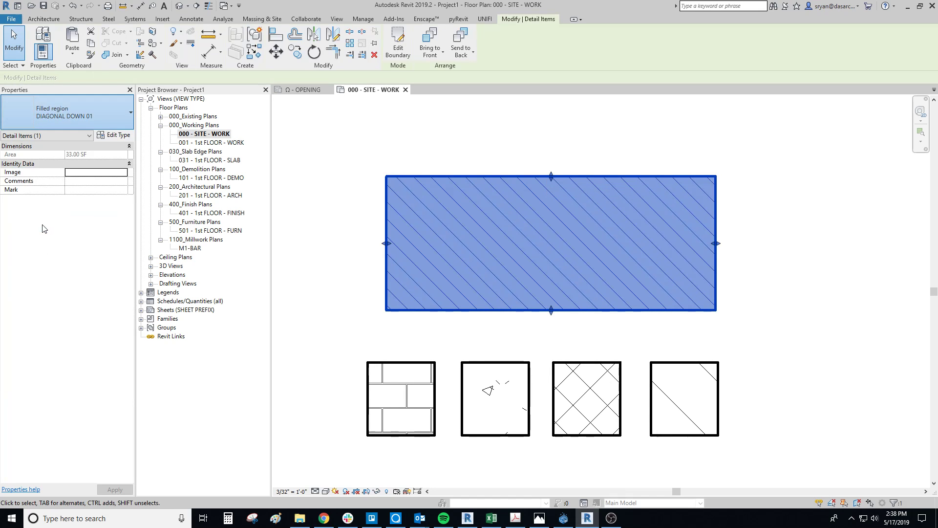
{"action": "left_click", "coordinate": [67, 115]}
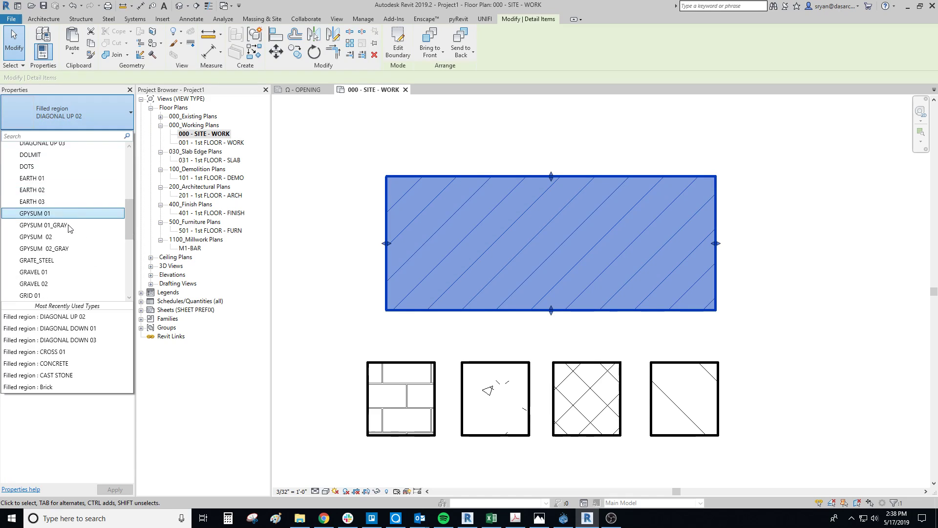
{"action": "scroll", "coordinate": [73, 210], "scroll_direction": "down", "scroll_amount": 1}
{"action": "left_click", "coordinate": [73, 212]}
Change the large filled region's type to WOOD.
{"action": "left_click", "coordinate": [68, 108]}
{"action": "scroll", "coordinate": [49, 234], "scroll_direction": "down", "scroll_amount": 2}
{"action": "scroll", "coordinate": [47, 271], "scroll_direction": "down", "scroll_amount": 1}
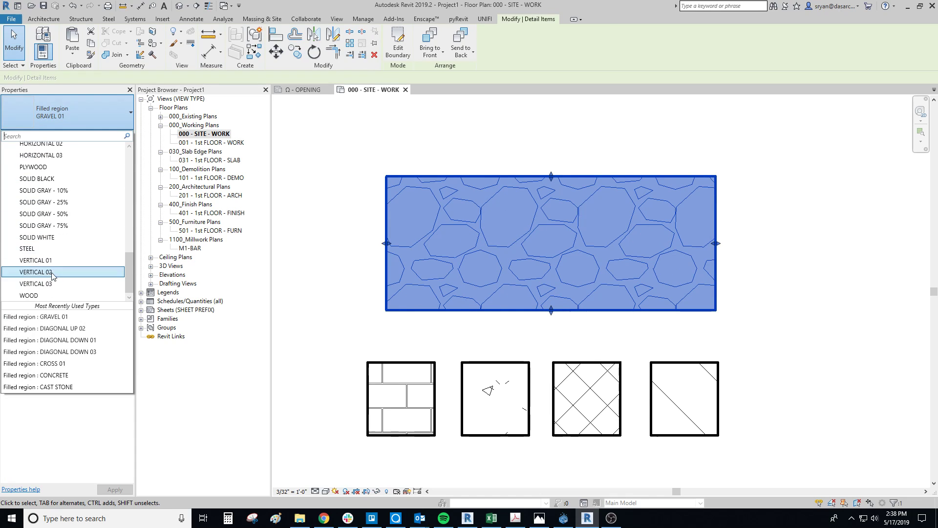
{"action": "left_click", "coordinate": [34, 296]}
{"action": "key", "text": "Escape"}
{"action": "left_click", "coordinate": [542, 181]}
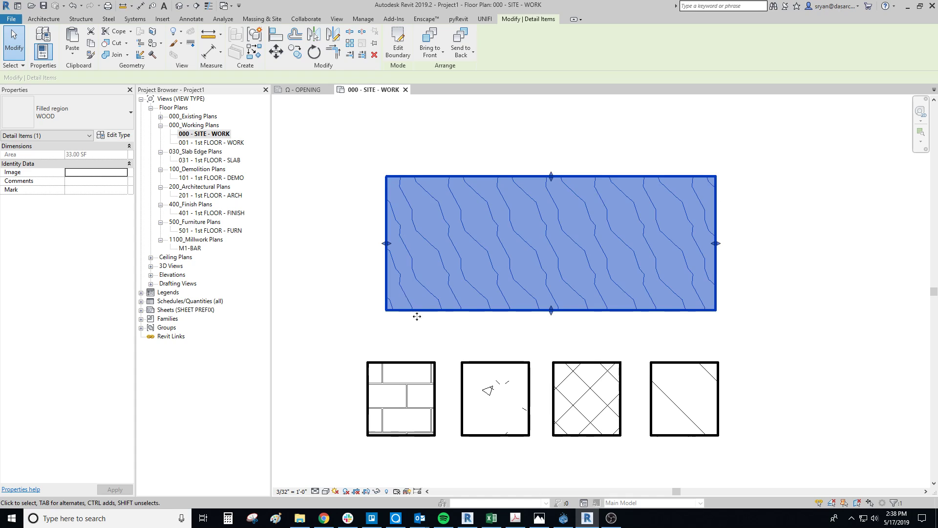
{"action": "scroll", "coordinate": [461, 318], "scroll_direction": "down", "scroll_amount": 1}
{"action": "left_click", "coordinate": [463, 310]}
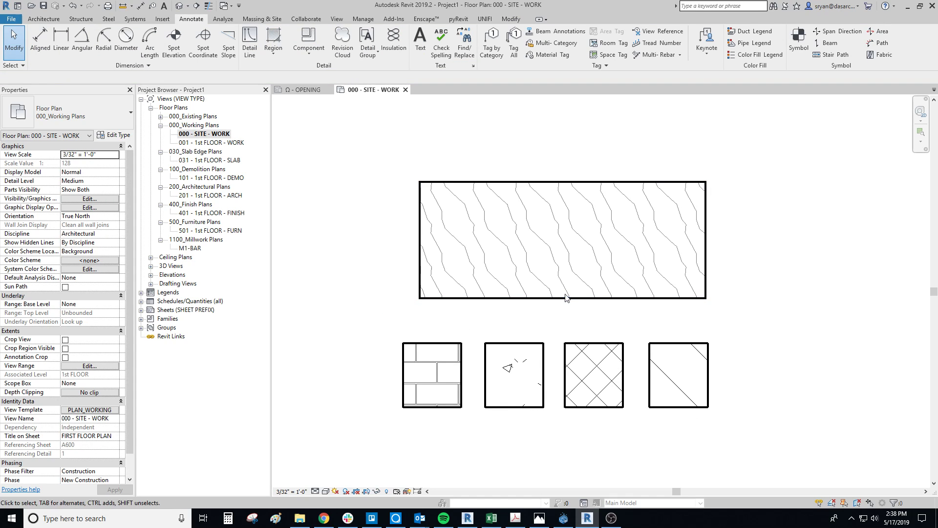
Open the foreground fill pattern choices in the type properties of the large WOOD region.
{"action": "left_click", "coordinate": [473, 301]}
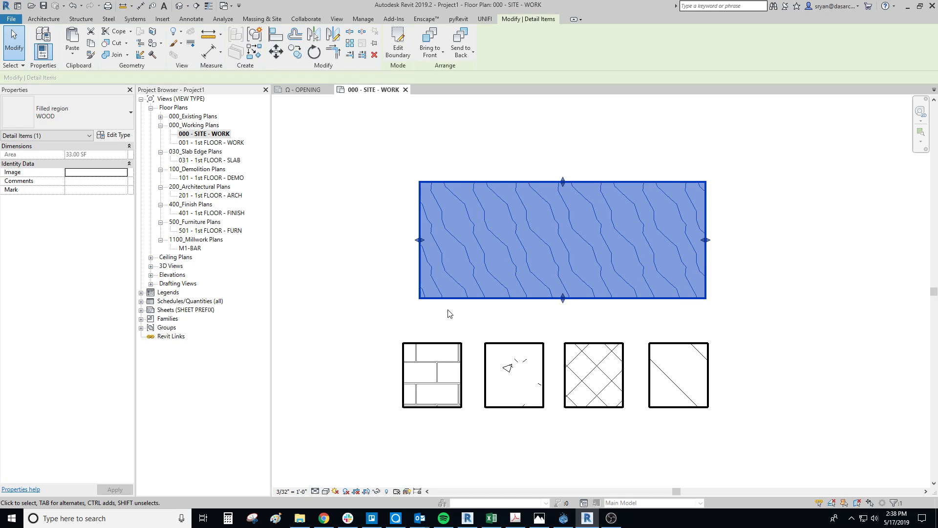
{"action": "left_click", "coordinate": [447, 312]}
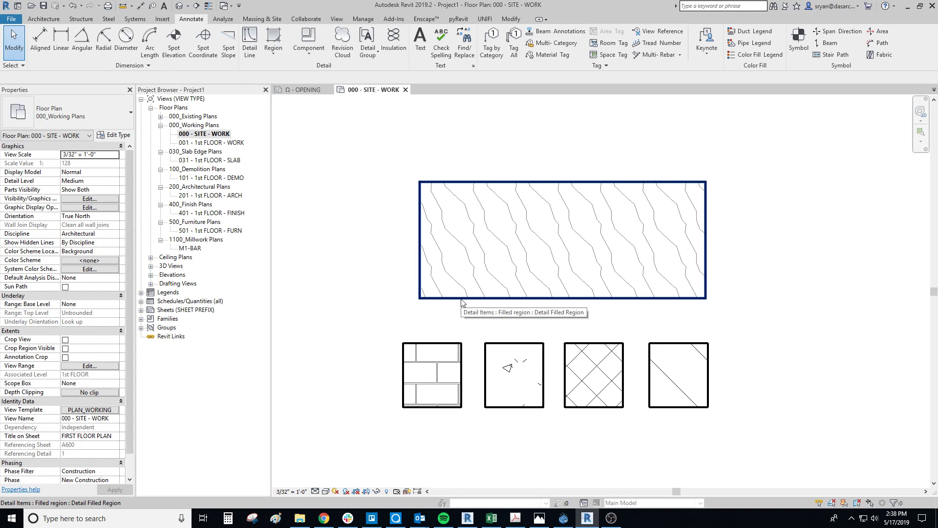
{"action": "left_click", "coordinate": [462, 298]}
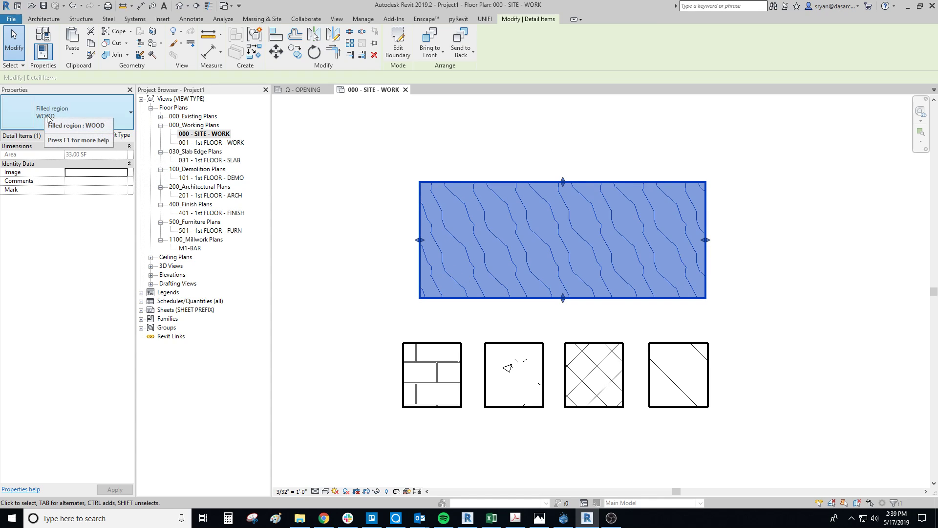
{"action": "left_click", "coordinate": [115, 135]}
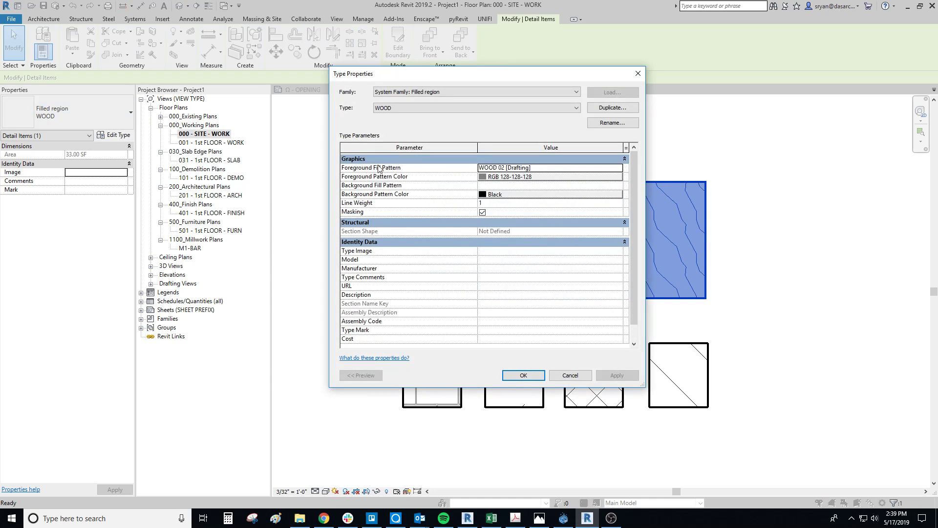
{"action": "left_click_drag", "start_coordinate": [489, 80], "coordinate": [255, 76]}
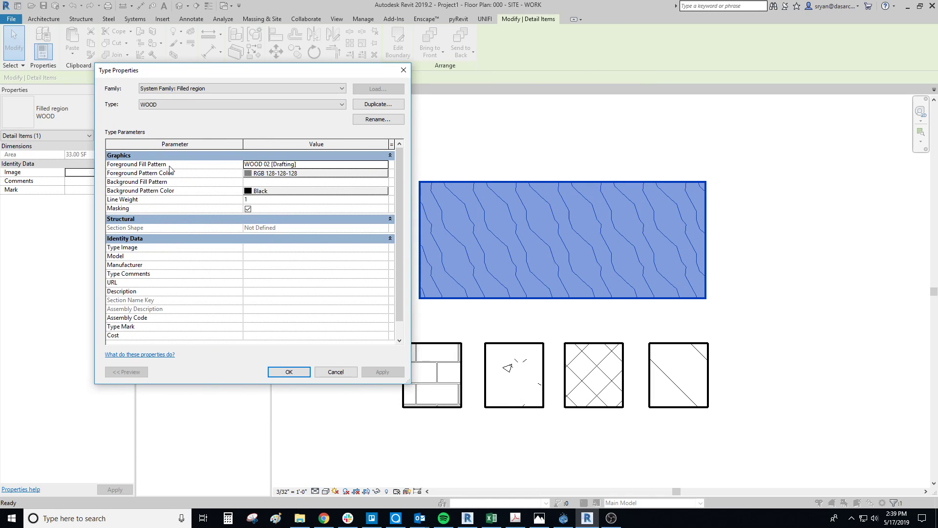
{"action": "left_click", "coordinate": [312, 164]}
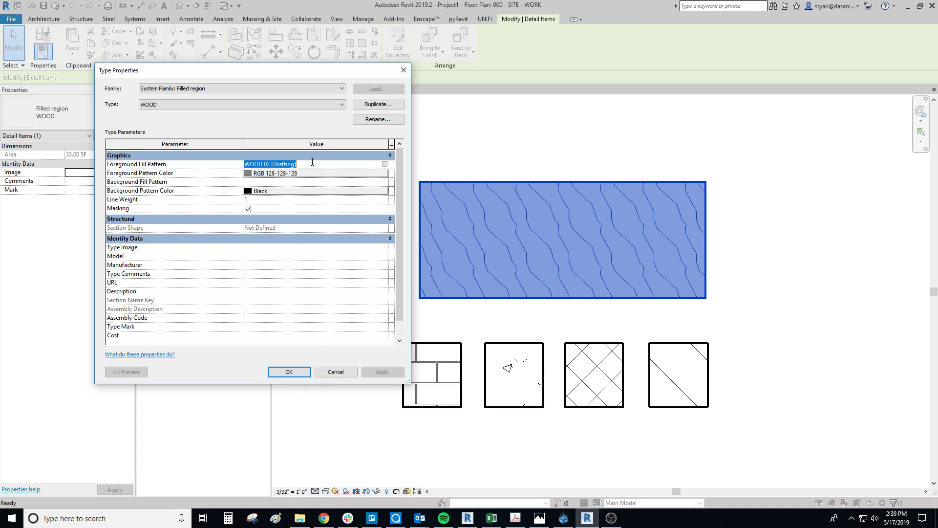
{"action": "left_click", "coordinate": [384, 164]}
{"action": "left_click_drag", "start_coordinate": [216, 128], "coordinate": [293, 113]}
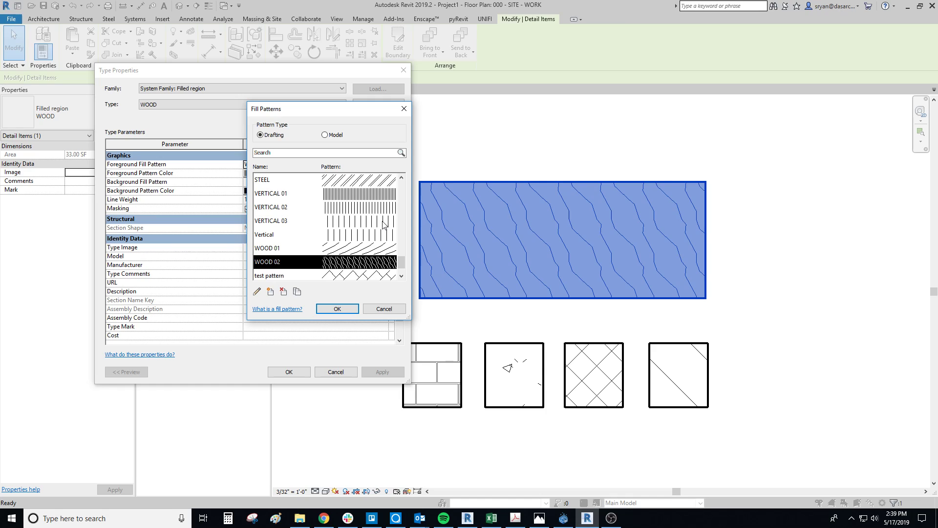
Compare the available Model and Drafting fill patterns for the WOOD type's foreground.
{"action": "left_click", "coordinate": [324, 135]}
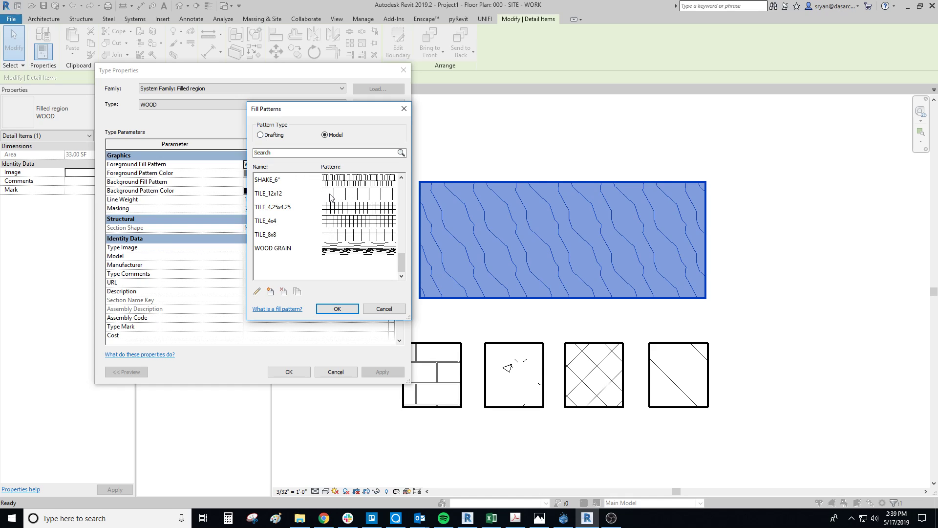
{"action": "left_click", "coordinate": [261, 135]}
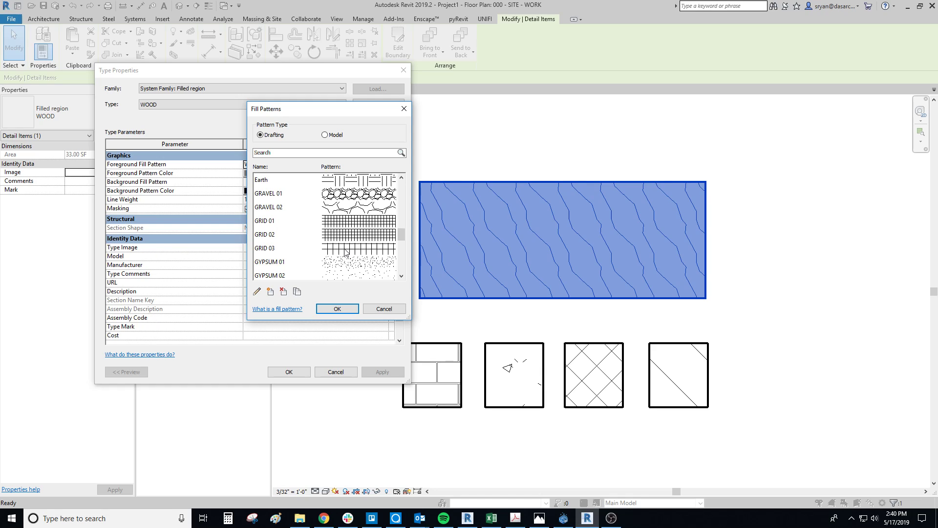
{"action": "scroll", "coordinate": [371, 185], "scroll_direction": "down", "scroll_amount": 1}
{"action": "scroll", "coordinate": [356, 235], "scroll_direction": "down", "scroll_amount": 1}
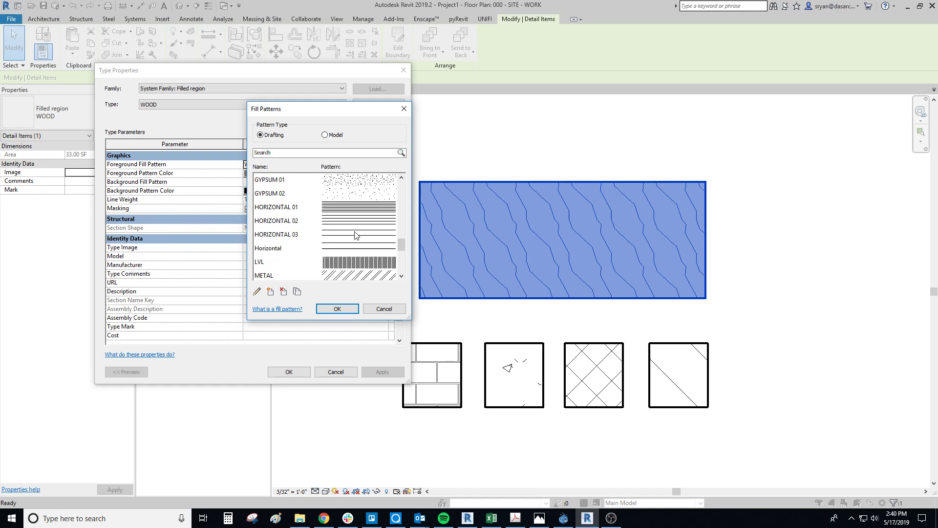
{"action": "scroll", "coordinate": [354, 235], "scroll_direction": "down", "scroll_amount": 5}
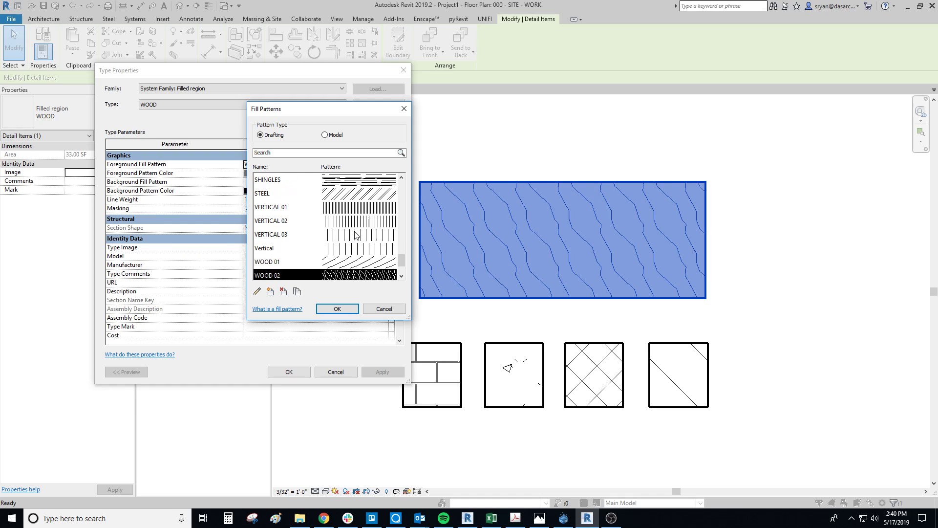
{"action": "left_click", "coordinate": [355, 235]}
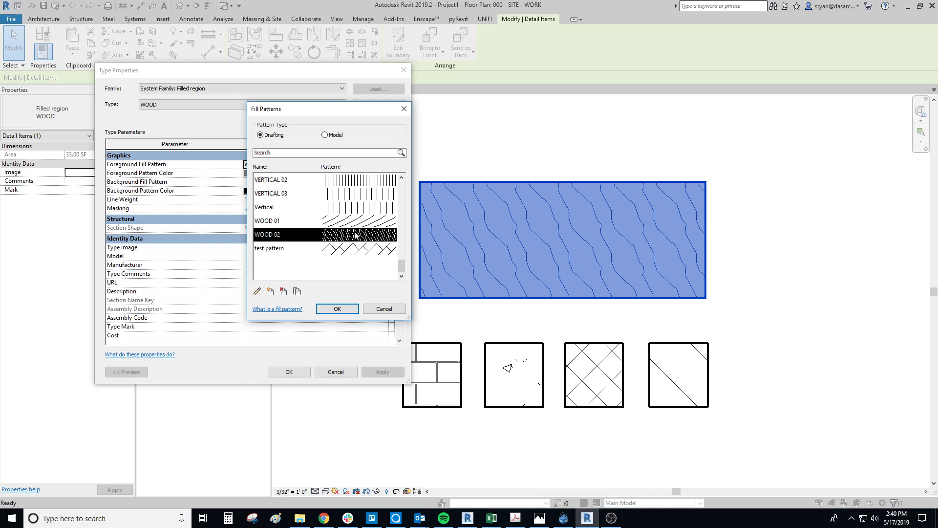
{"action": "scroll", "coordinate": [352, 238], "scroll_direction": "up", "scroll_amount": 2}
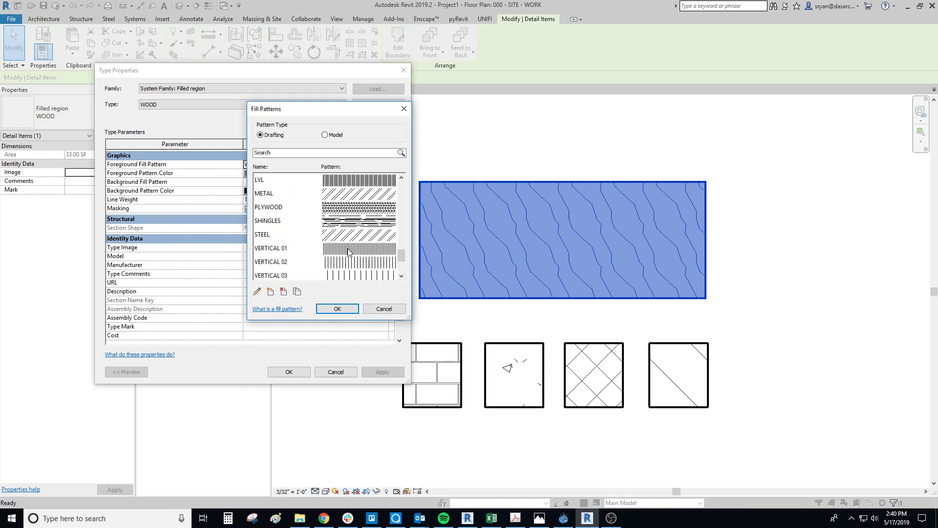
Switch the WOOD type's foreground fill to Model patterns without picking one, and apply the type changes.
{"action": "left_click", "coordinate": [324, 136]}
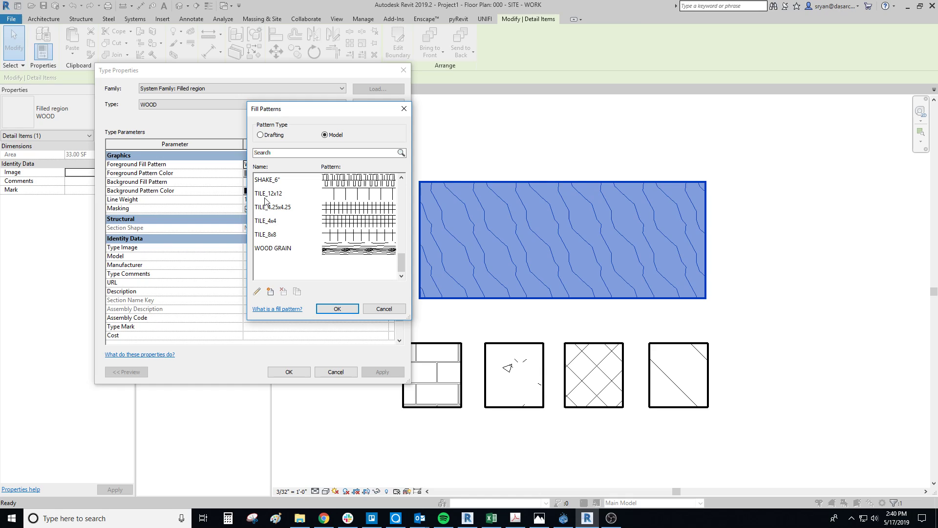
{"action": "left_click", "coordinate": [337, 309]}
{"action": "left_click", "coordinate": [383, 371]}
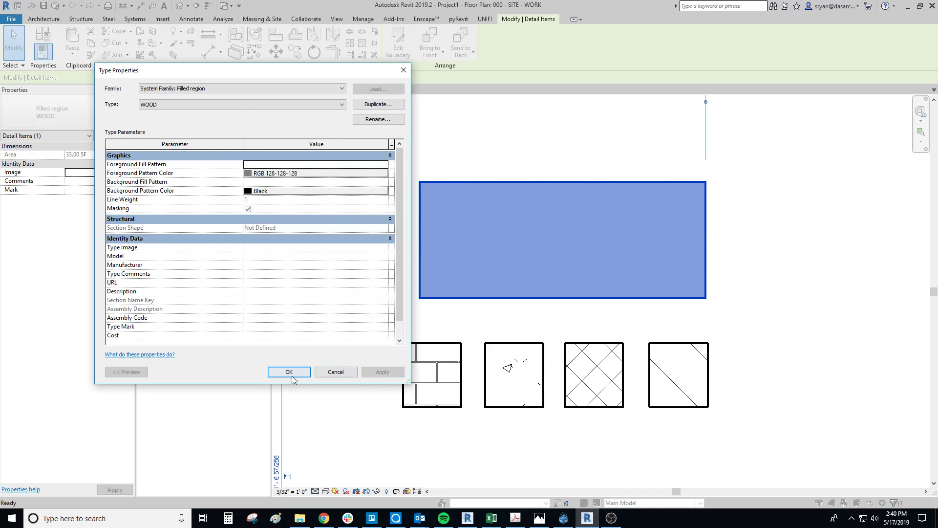
{"action": "left_click", "coordinate": [289, 372]}
Delete the large rectangular filled region above the four small squares.
{"action": "left_click", "coordinate": [481, 305]}
{"action": "left_click", "coordinate": [482, 298]}
{"action": "key", "text": "Delete"}
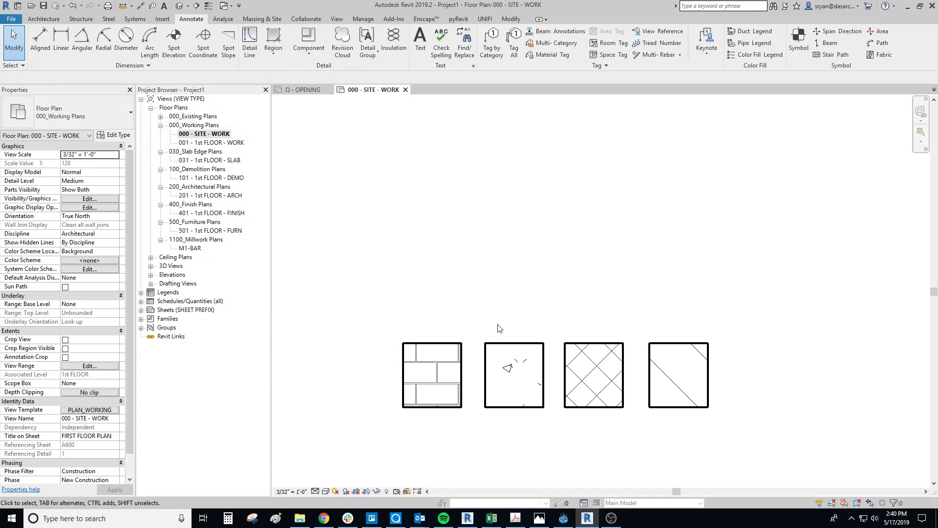
Check the filled region types of the first three small squares one after another.
{"action": "scroll", "coordinate": [460, 312], "scroll_direction": "up", "scroll_amount": 2}
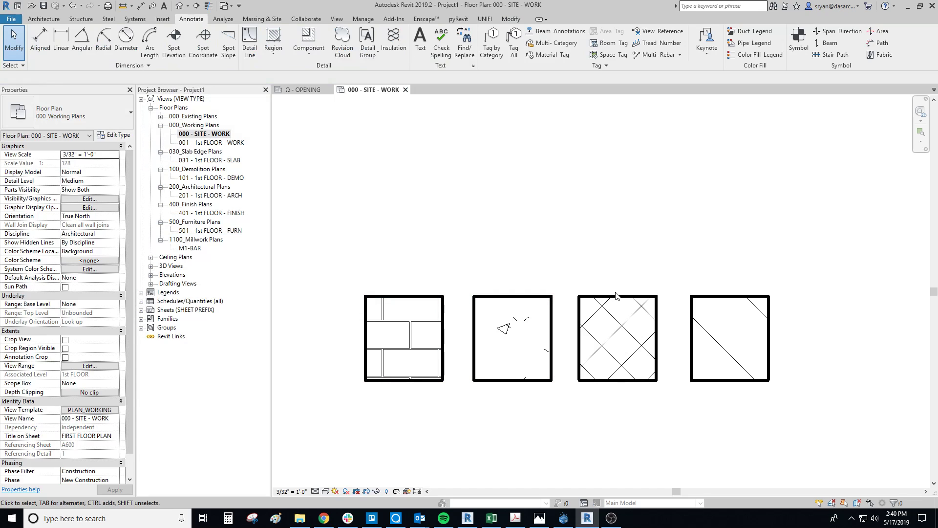
{"action": "left_click", "coordinate": [407, 298]}
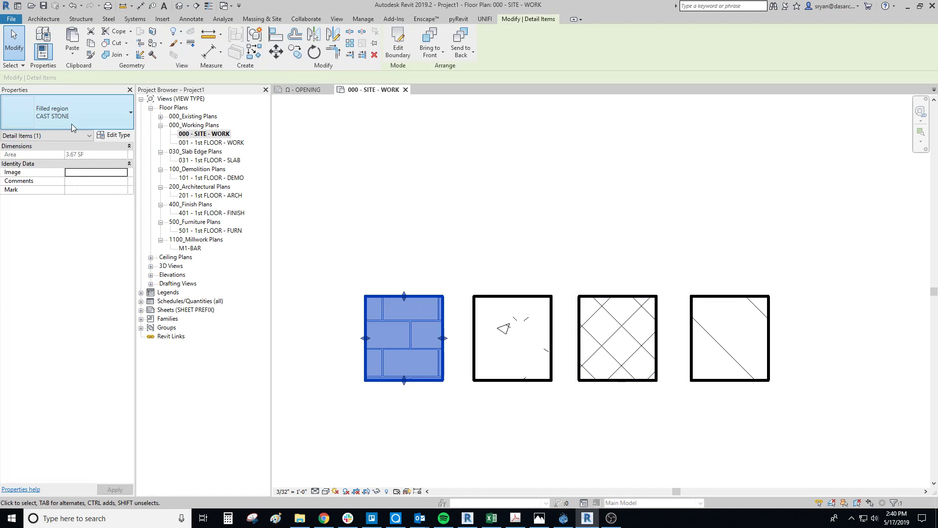
{"action": "left_click", "coordinate": [490, 293]}
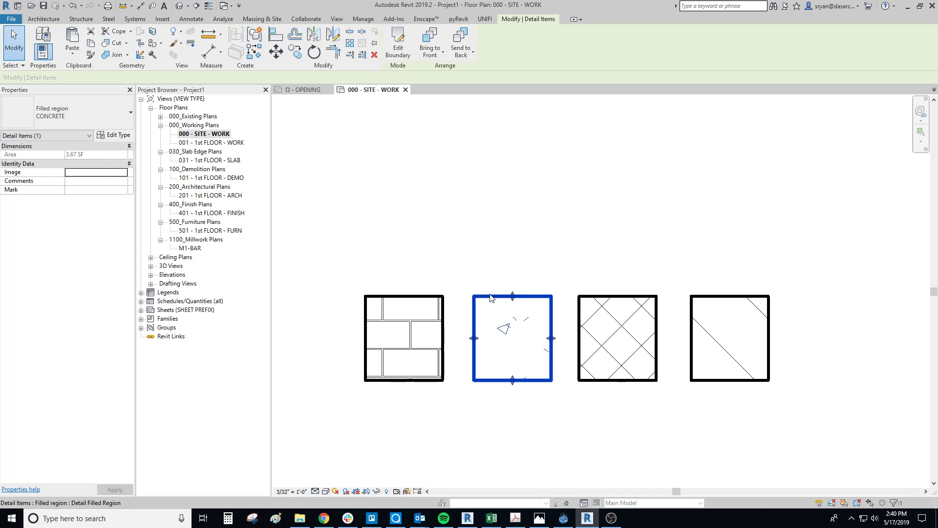
{"action": "left_click", "coordinate": [580, 296]}
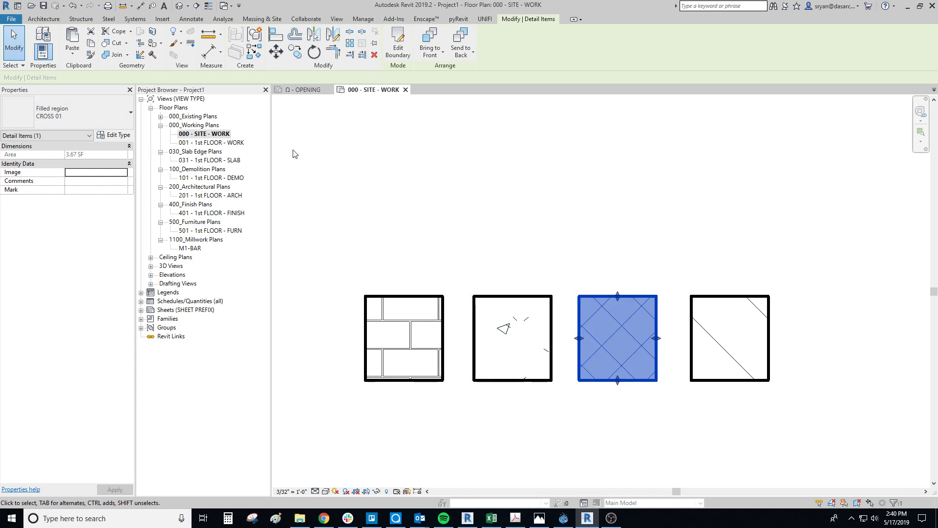
Check the filled region type of the fourth small square and look over the available view scales without changing the scale.
{"action": "left_click", "coordinate": [721, 300]}
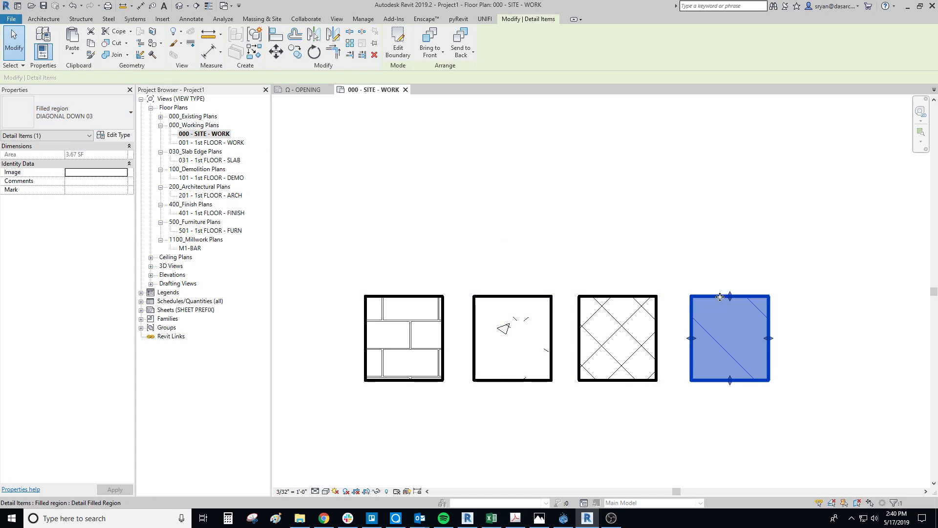
{"action": "left_click", "coordinate": [481, 260]}
{"action": "left_click", "coordinate": [291, 491]}
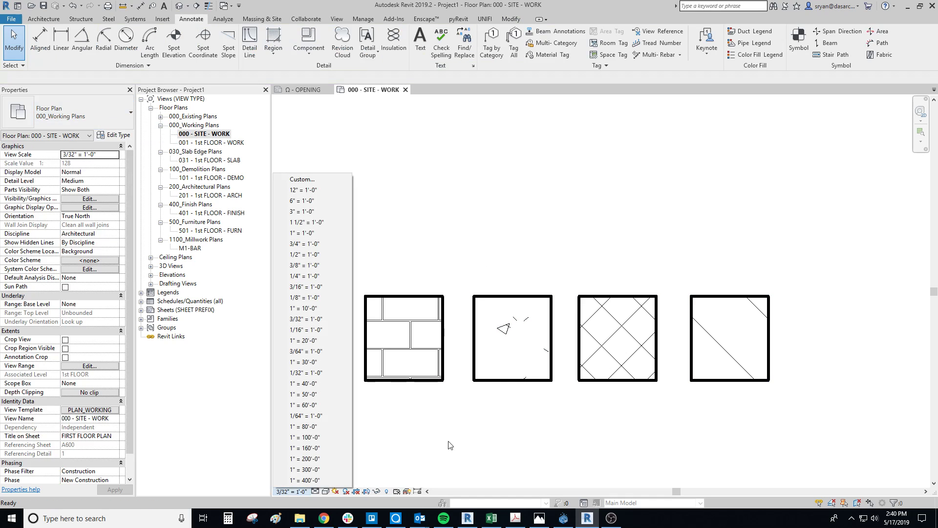
{"action": "left_click", "coordinate": [459, 433]}
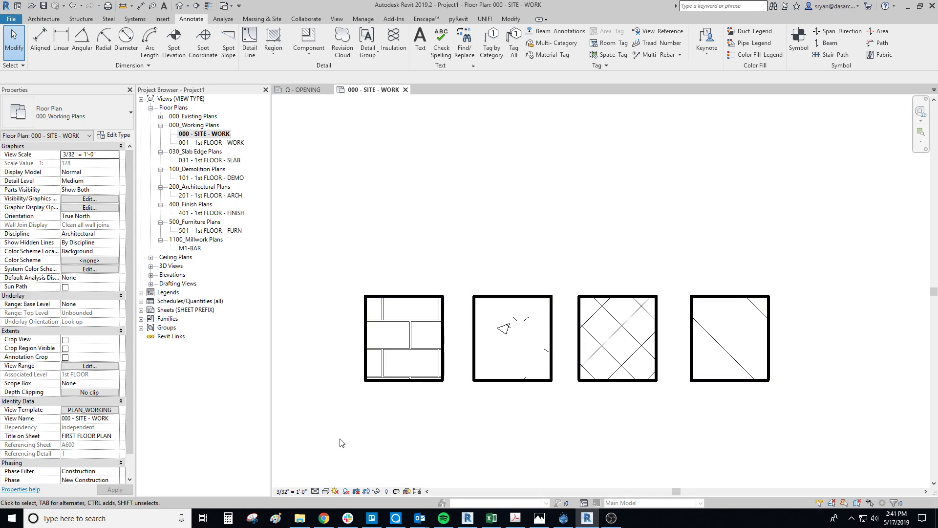
Set the plan's view scale to 1" = 1'-0" and compare the fill patterns of the four squares.
{"action": "left_click", "coordinate": [291, 491]}
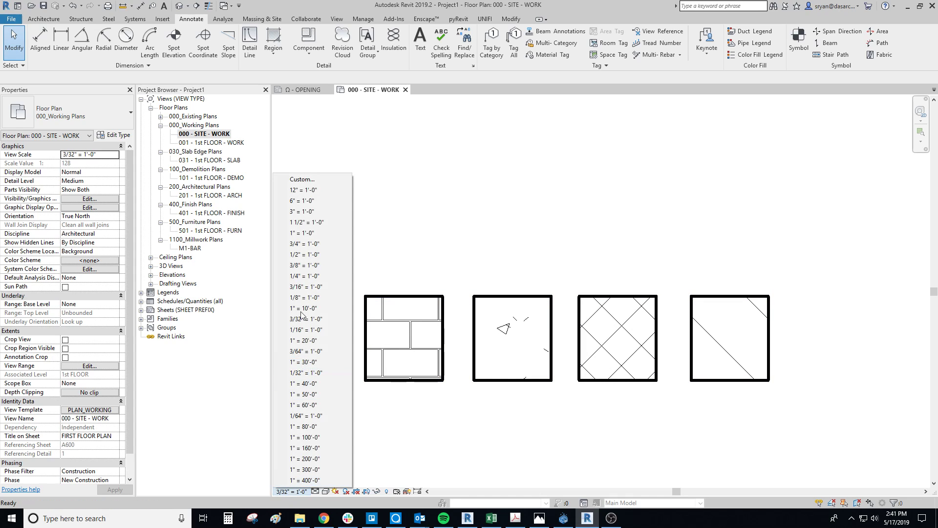
{"action": "left_click", "coordinate": [307, 233]}
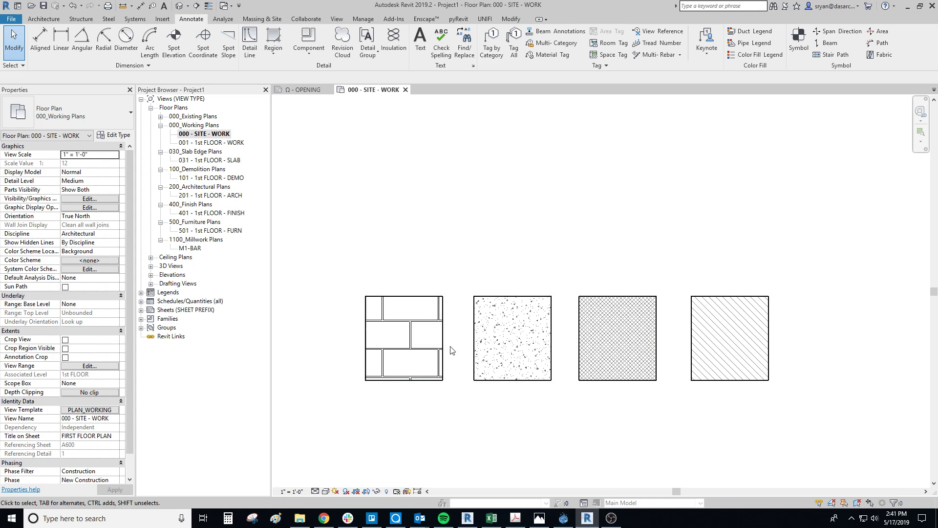
{"action": "scroll", "coordinate": [450, 350], "scroll_direction": "up", "scroll_amount": 2}
{"action": "middle_click_drag", "start_coordinate": [446, 352], "coordinate": [455, 372]}
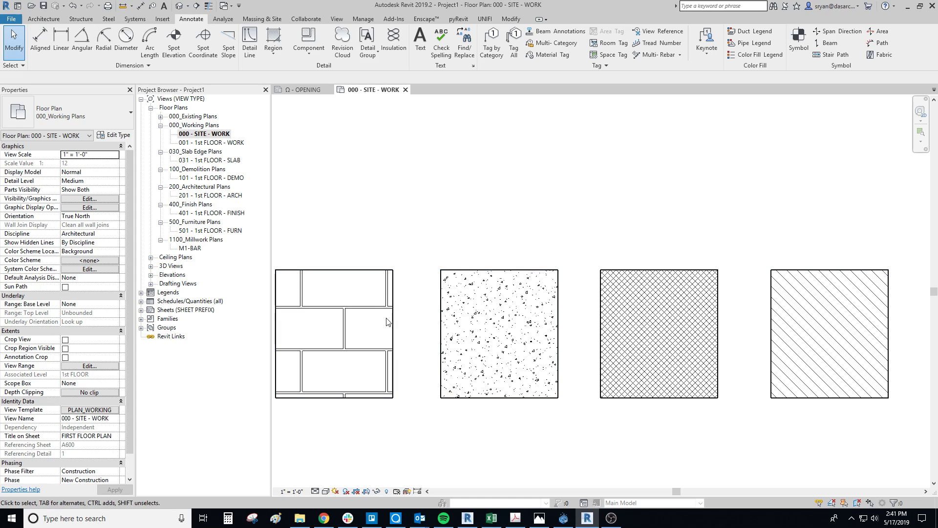
{"action": "middle_click_drag", "start_coordinate": [390, 324], "coordinate": [469, 333]}
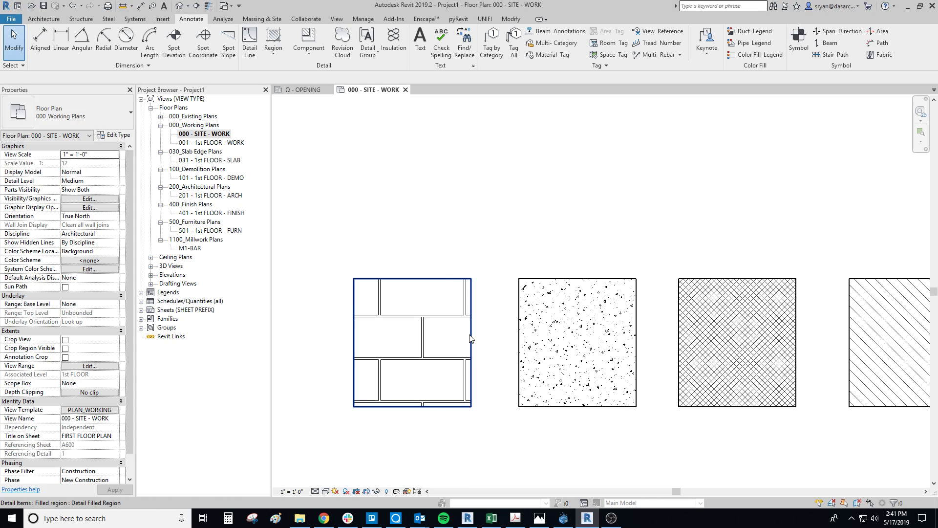
Set the plan's view scale to 6" = 1'-0" and inspect the four squares' patterns up close and together.
{"action": "left_click", "coordinate": [292, 491]}
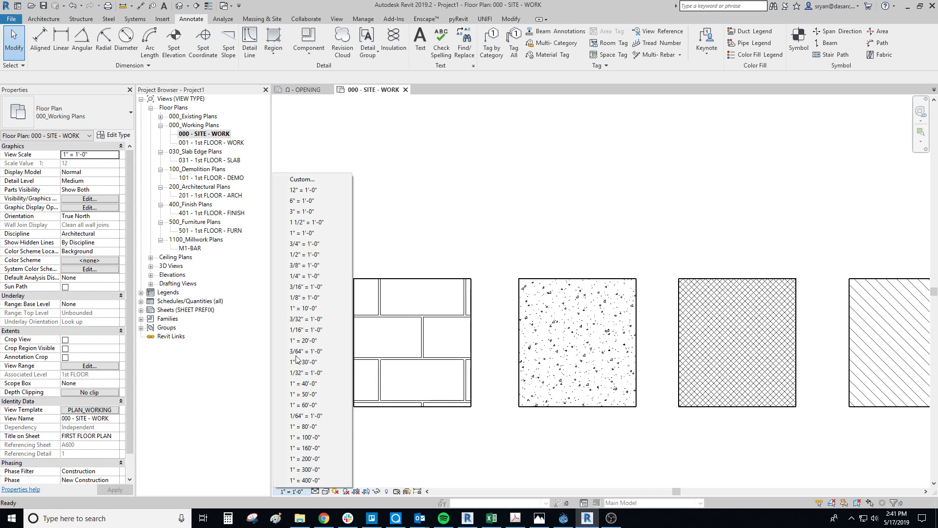
{"action": "left_click", "coordinate": [307, 203]}
{"action": "scroll", "coordinate": [570, 332], "scroll_direction": "up", "scroll_amount": 2}
{"action": "scroll", "coordinate": [513, 325], "scroll_direction": "up", "scroll_amount": 5}
{"action": "scroll", "coordinate": [474, 412], "scroll_direction": "down", "scroll_amount": 5}
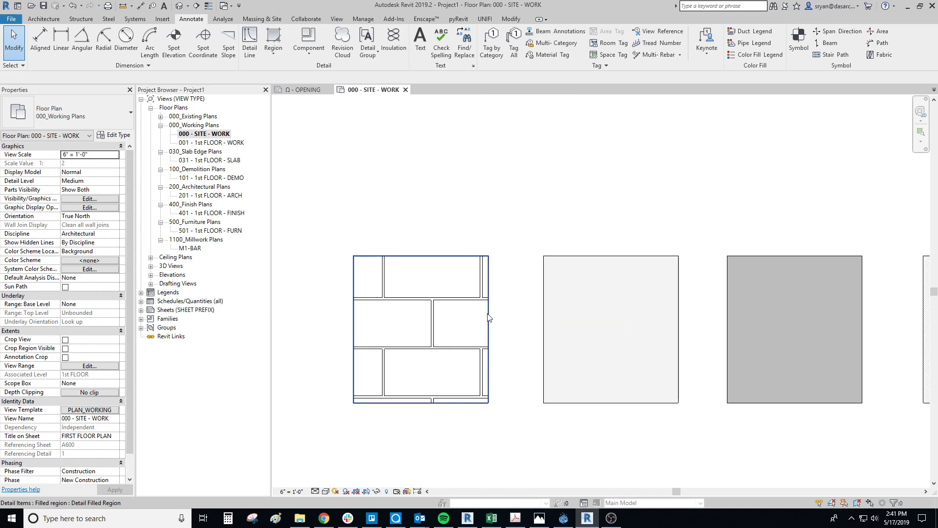
{"action": "scroll", "coordinate": [466, 351], "scroll_direction": "down", "scroll_amount": 3}
{"action": "middle_click_drag", "start_coordinate": [467, 349], "coordinate": [494, 348]}
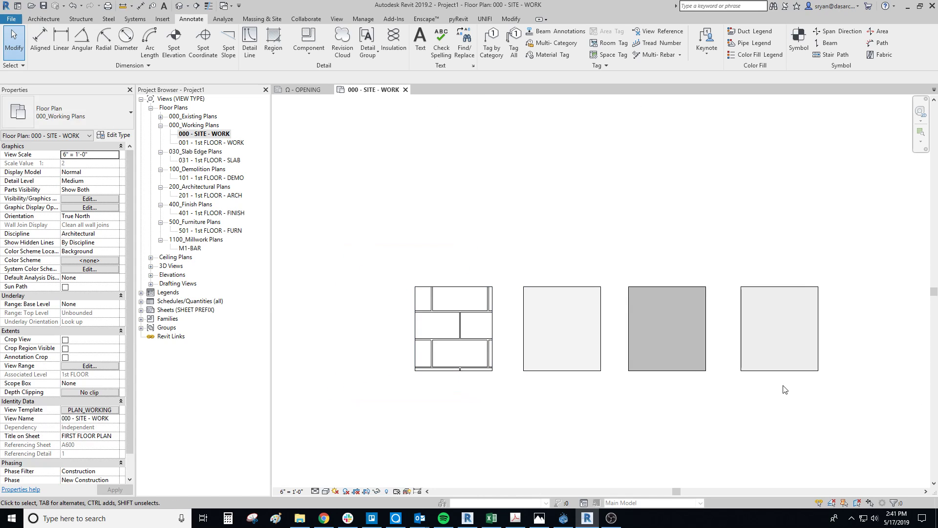